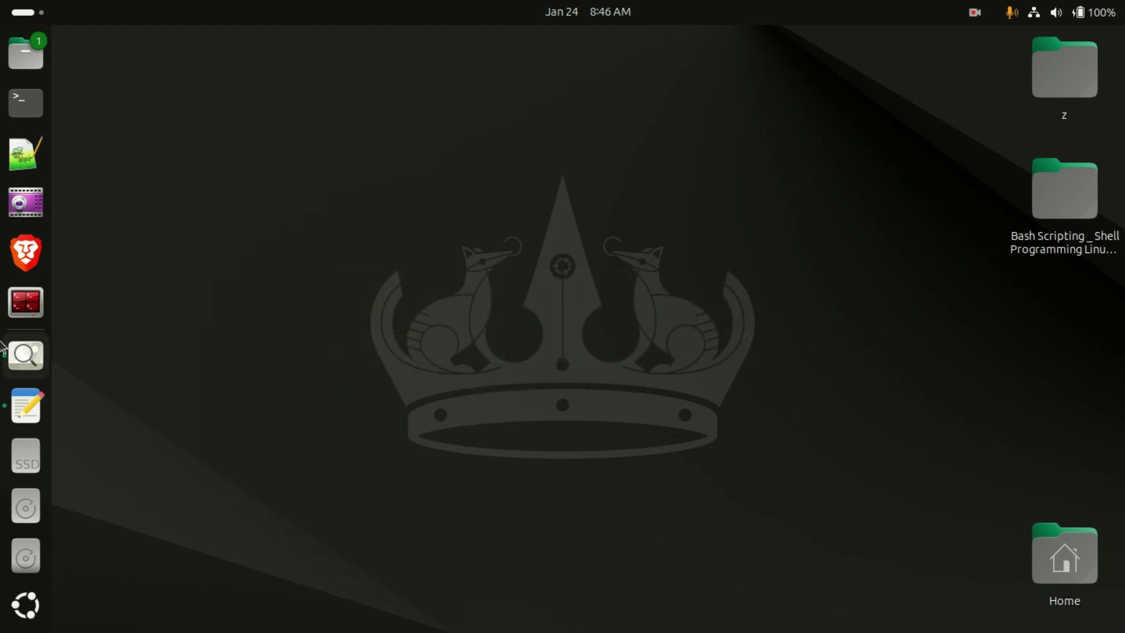
Step: Show the saved screenshot of the /dev/sda4 'Unable to access location' error in Image Viewer
{"action": "left_click", "coordinate": [12, 359]}
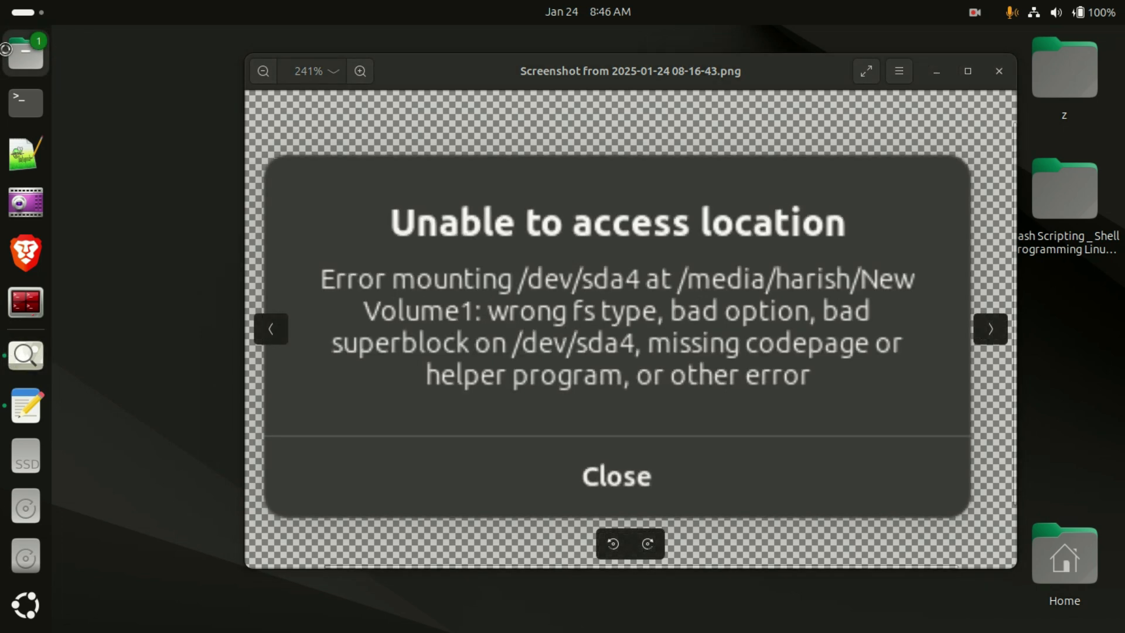
Step: In Files' Other Locations, check that the /dev/sda2 New Volume opens, then return to the volume list
{"action": "left_click", "coordinate": [24, 54]}
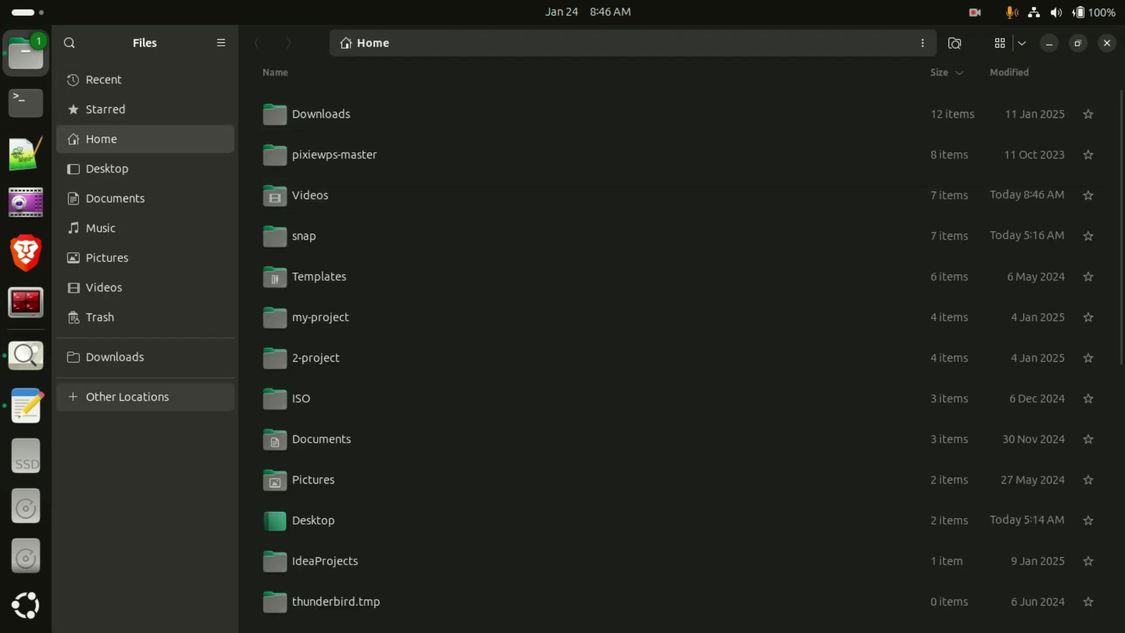
{"action": "left_click", "coordinate": [127, 397]}
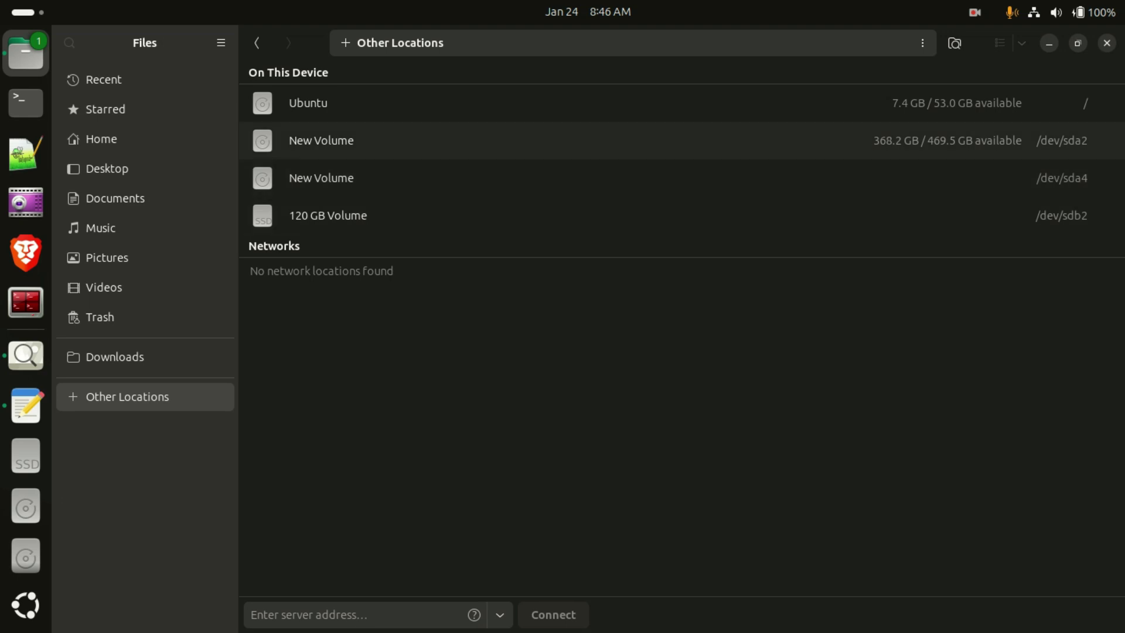
{"action": "left_click", "coordinate": [402, 145]}
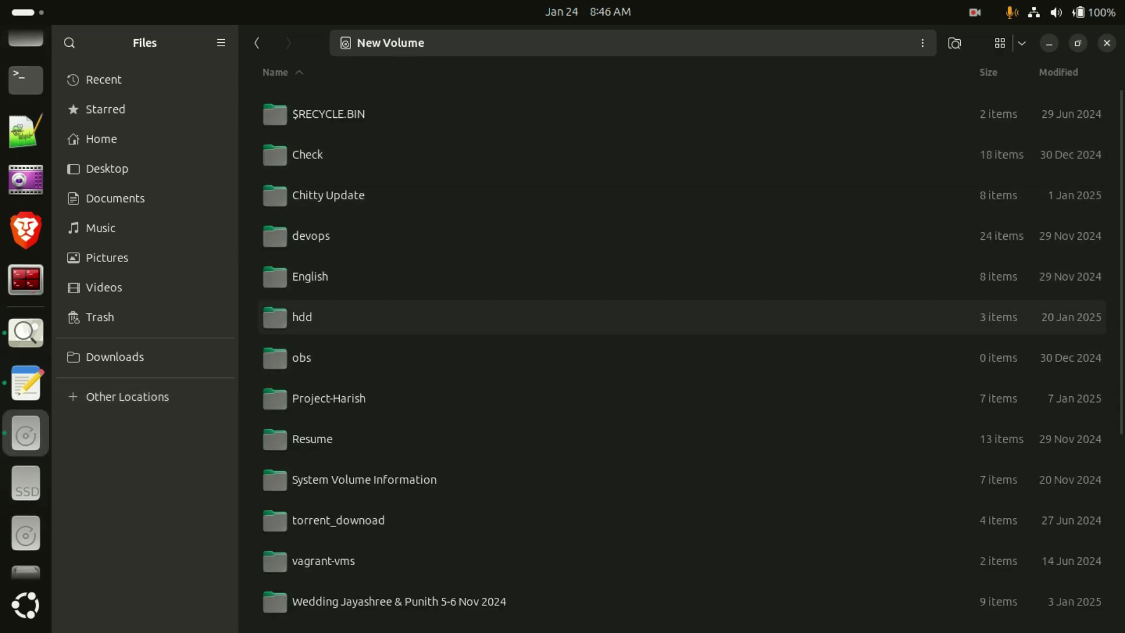
{"action": "left_click", "coordinate": [257, 43]}
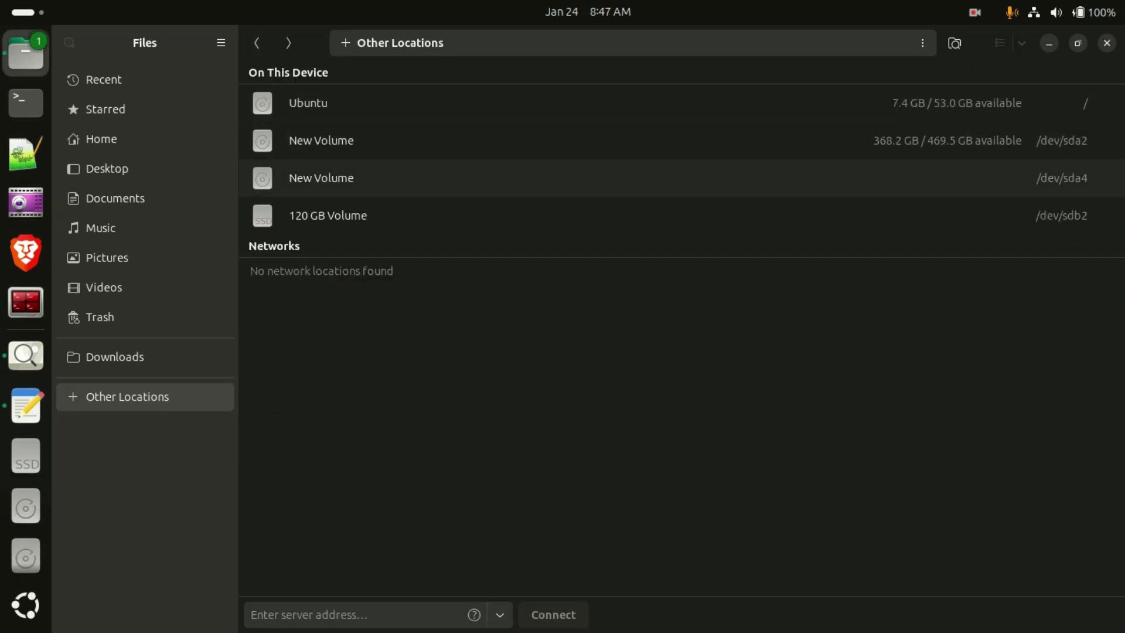
{"action": "left_click", "coordinate": [344, 184]}
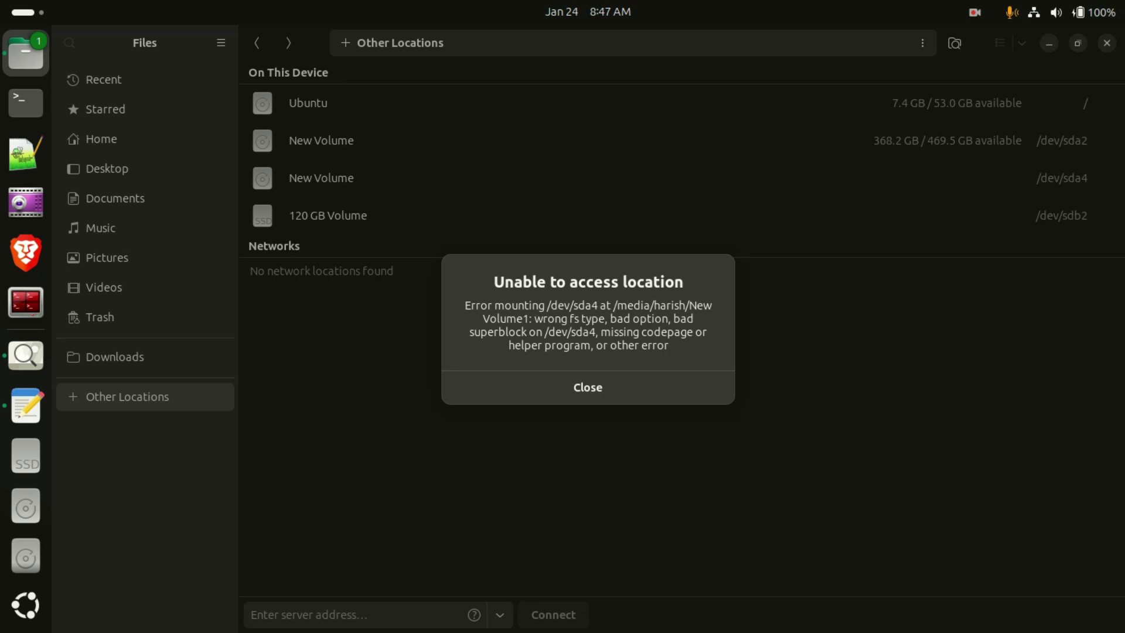
{"action": "left_click", "coordinate": [587, 387]}
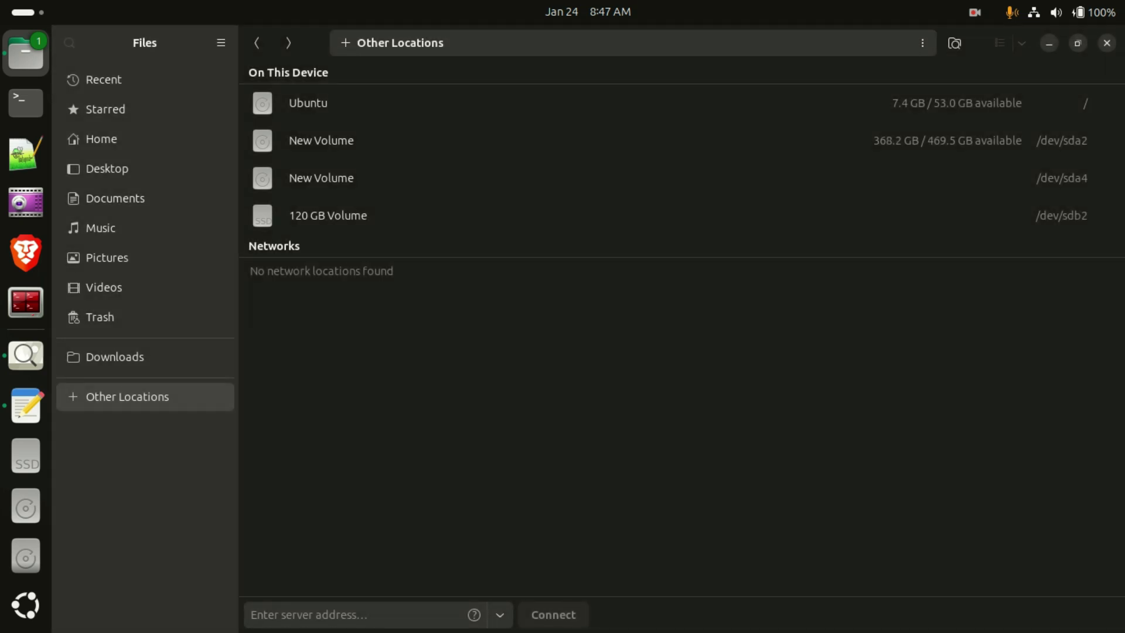
Step: Paste '( ON -Windows If you Have Option )' after 'Backup --' in the Text Editor note, then show the app grid
{"action": "left_click", "coordinate": [25, 406]}
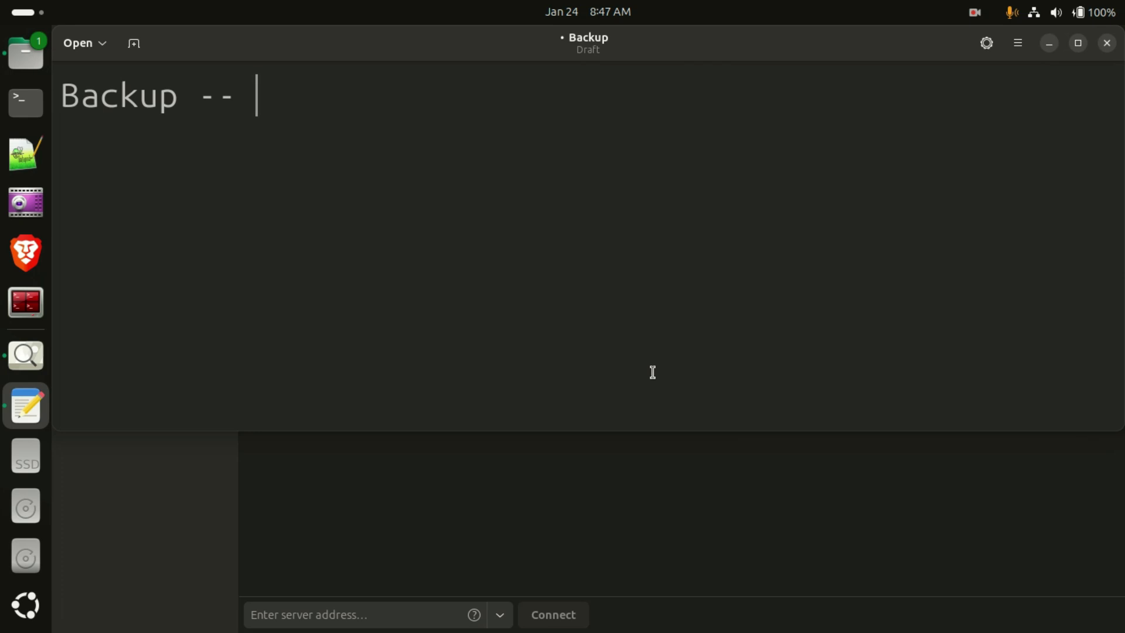
{"action": "type", "text": "( ON -Windows If you Have Option )"}
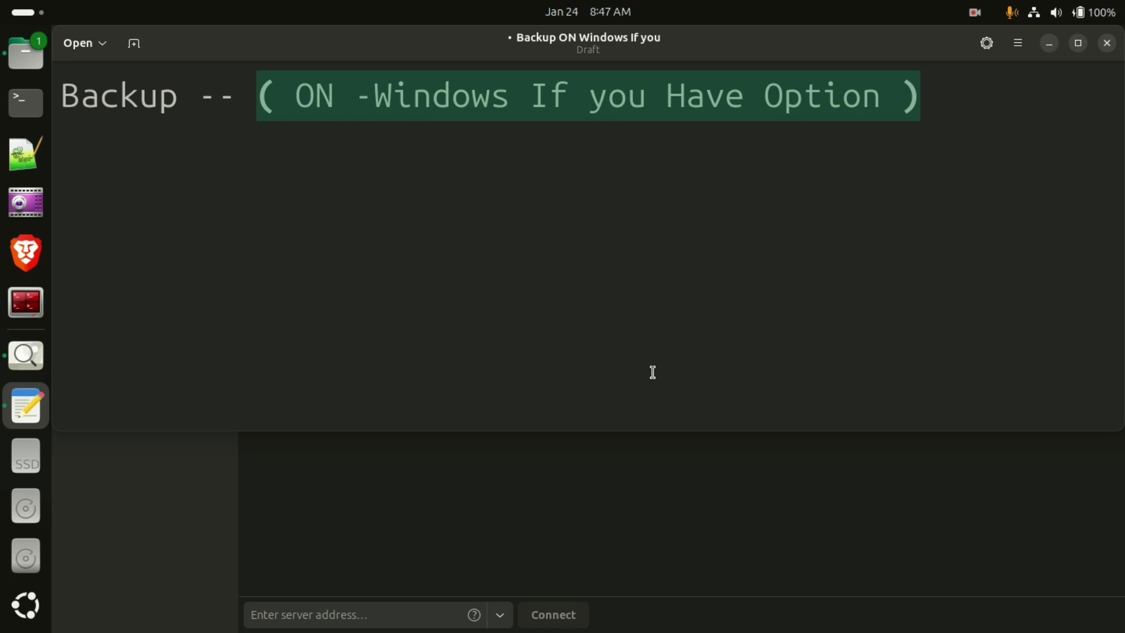
{"action": "left_click", "coordinate": [25, 625]}
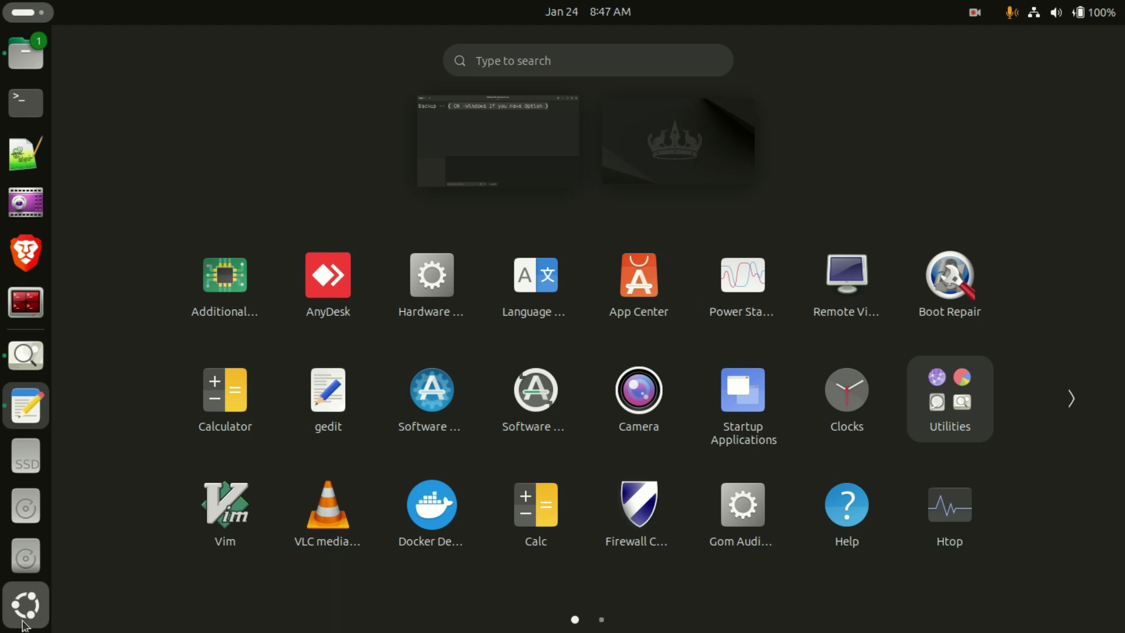
Step: Launch Disks by searching 'disk', then minimize the Text Editor and Files windows
{"action": "type", "text": "disk"}
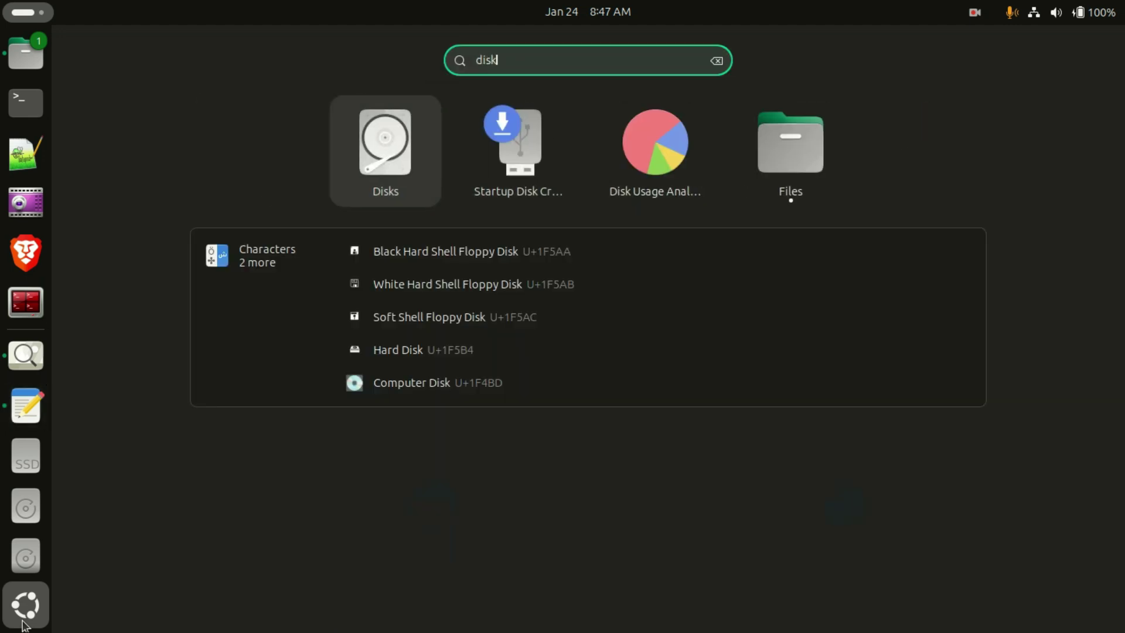
{"action": "key", "text": "Return"}
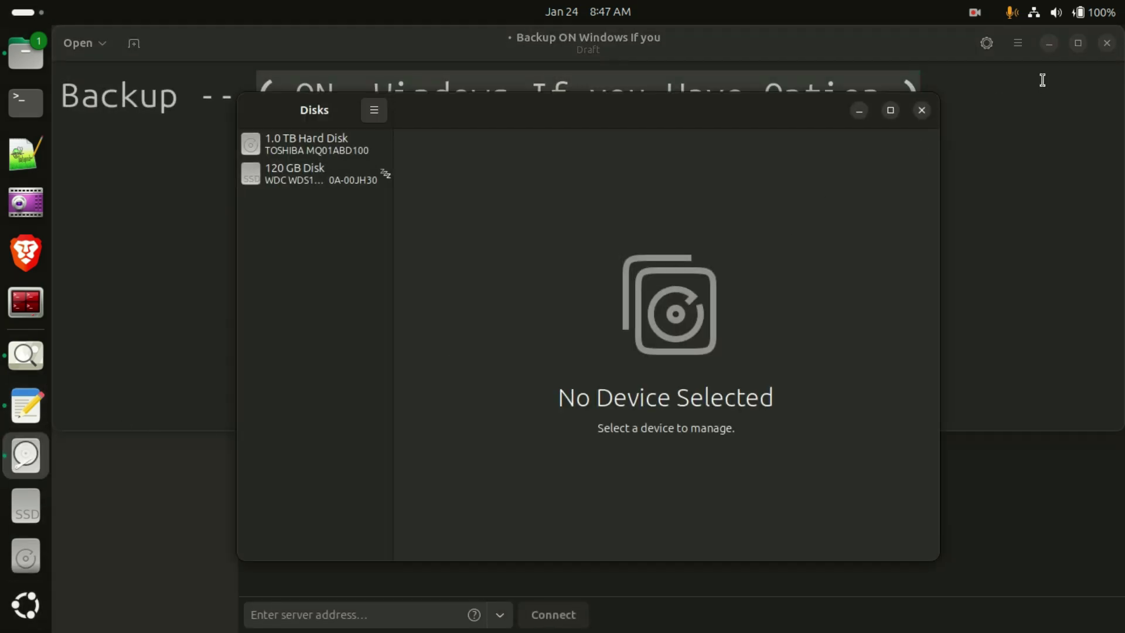
{"action": "left_click", "coordinate": [1049, 44]}
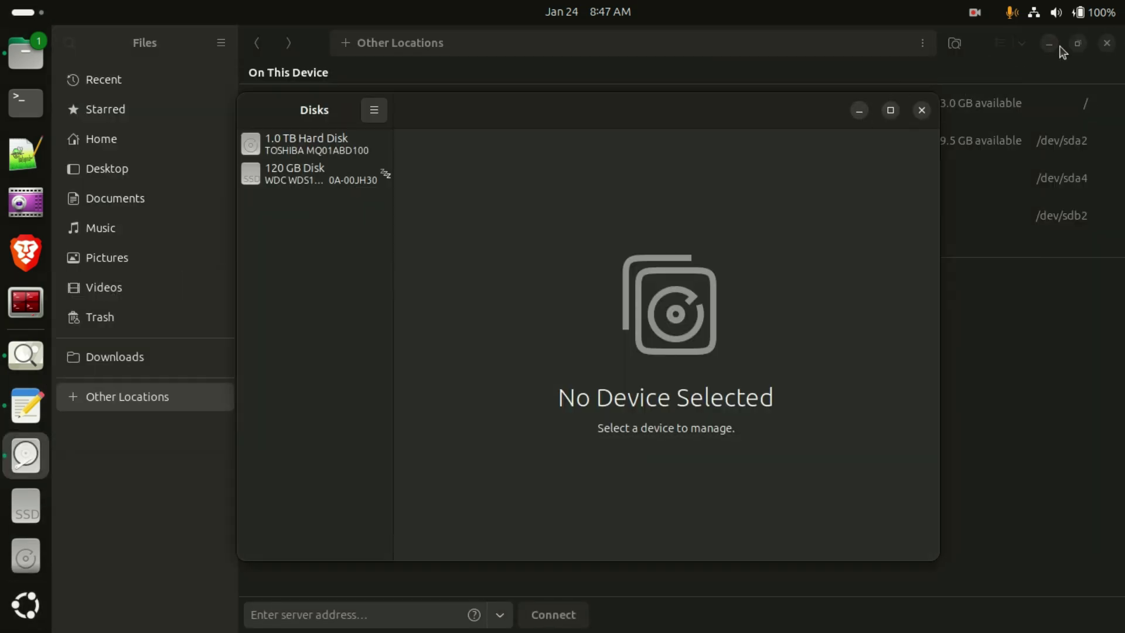
{"action": "left_click", "coordinate": [1050, 45]}
Step: Select the 476 GB NTFS Partition 4 (/dev/sda4) on the 1.0 TB Hard Disk and try mounting it, which fails with wrong fs type
{"action": "left_click_drag", "start_coordinate": [597, 121], "coordinate": [519, 107]}
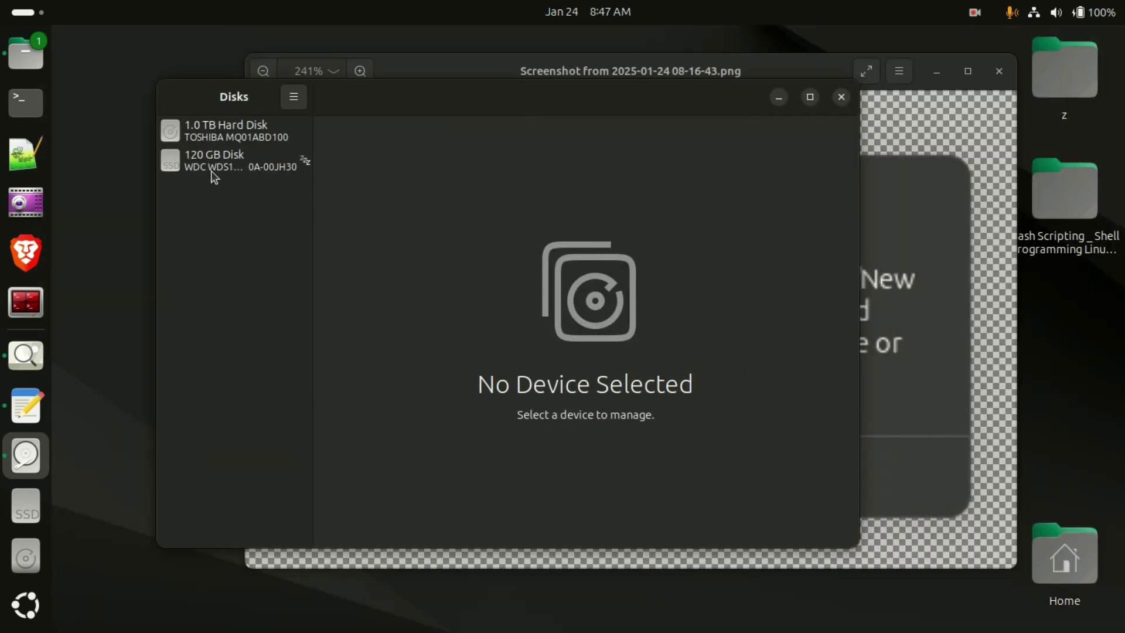
{"action": "left_click", "coordinate": [248, 141]}
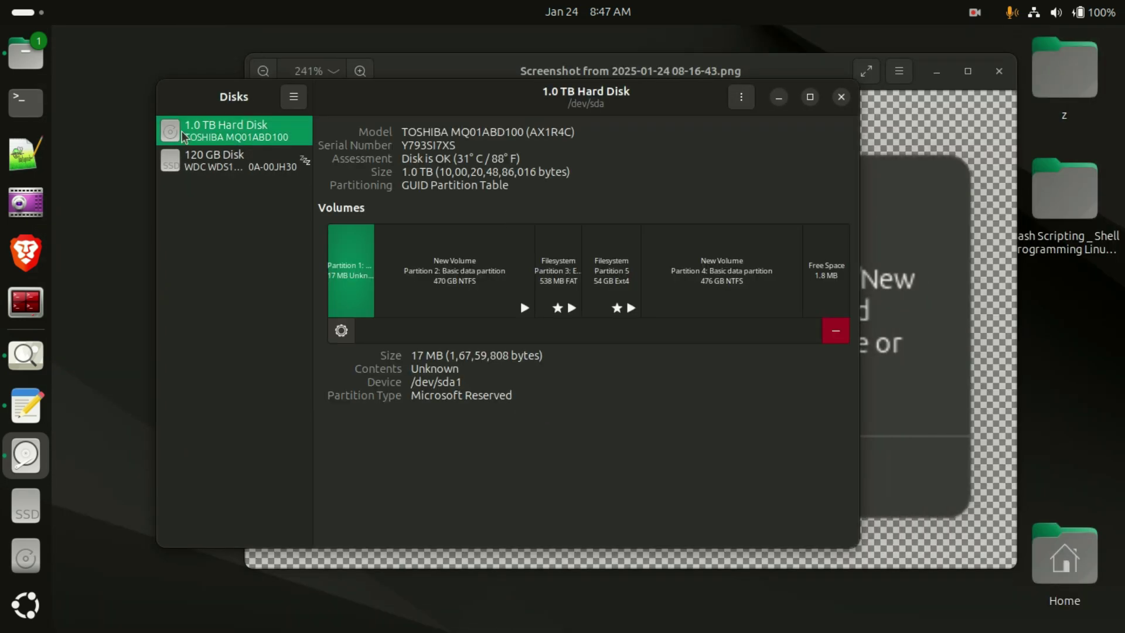
{"action": "left_click", "coordinate": [725, 284]}
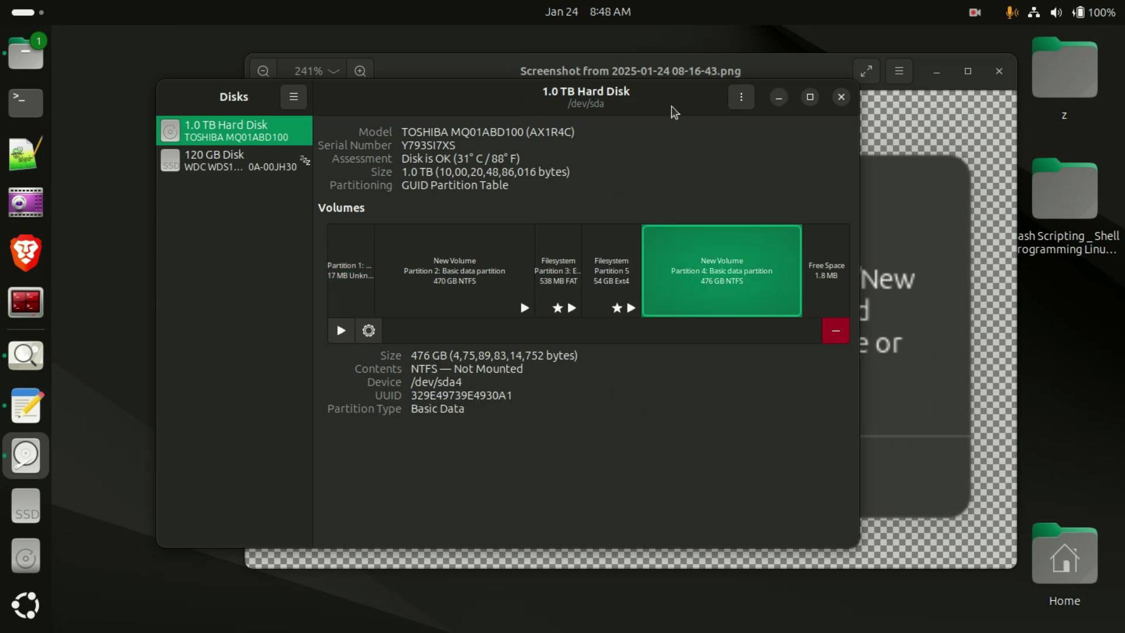
{"action": "left_click_drag", "start_coordinate": [676, 106], "coordinate": [639, 84]}
{"action": "left_click", "coordinate": [946, 73]}
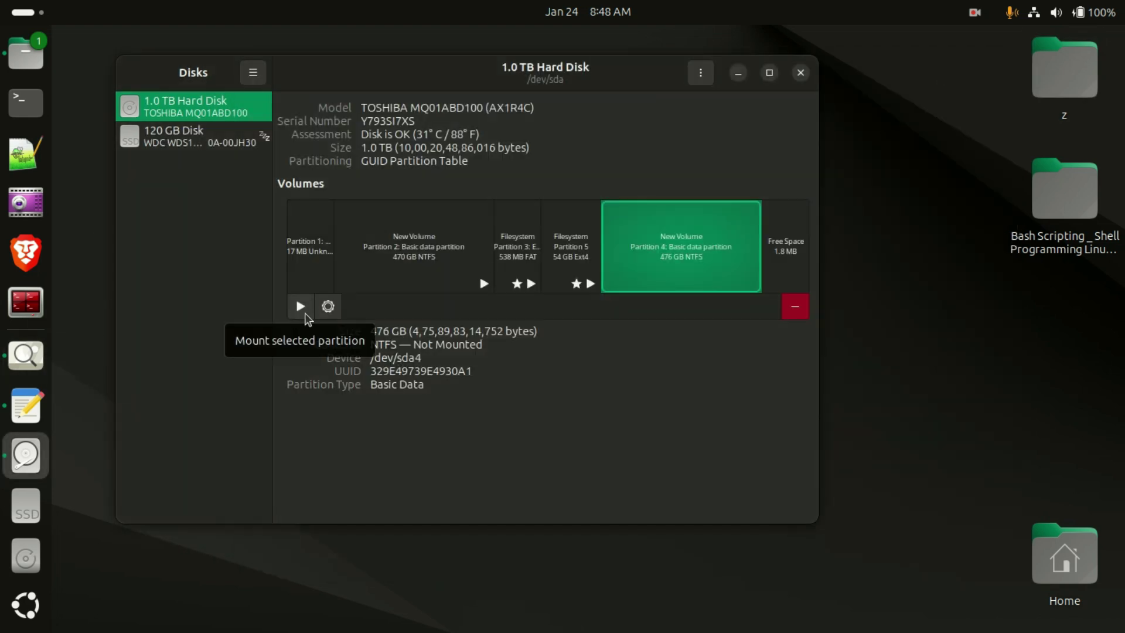
{"action": "left_click", "coordinate": [300, 307]}
{"action": "left_click_drag", "start_coordinate": [477, 229], "coordinate": [477, 304]}
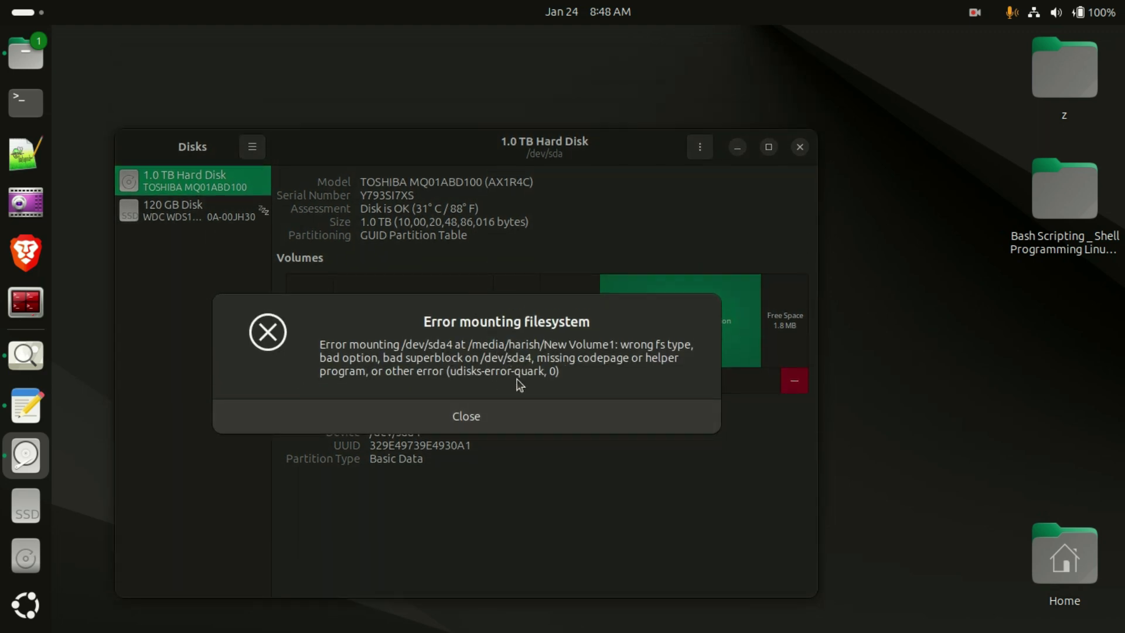
Step: Dismiss the mount error and choose Repair Filesystem… from the /dev/sda4 partition's gear menu
{"action": "left_click", "coordinate": [501, 423]}
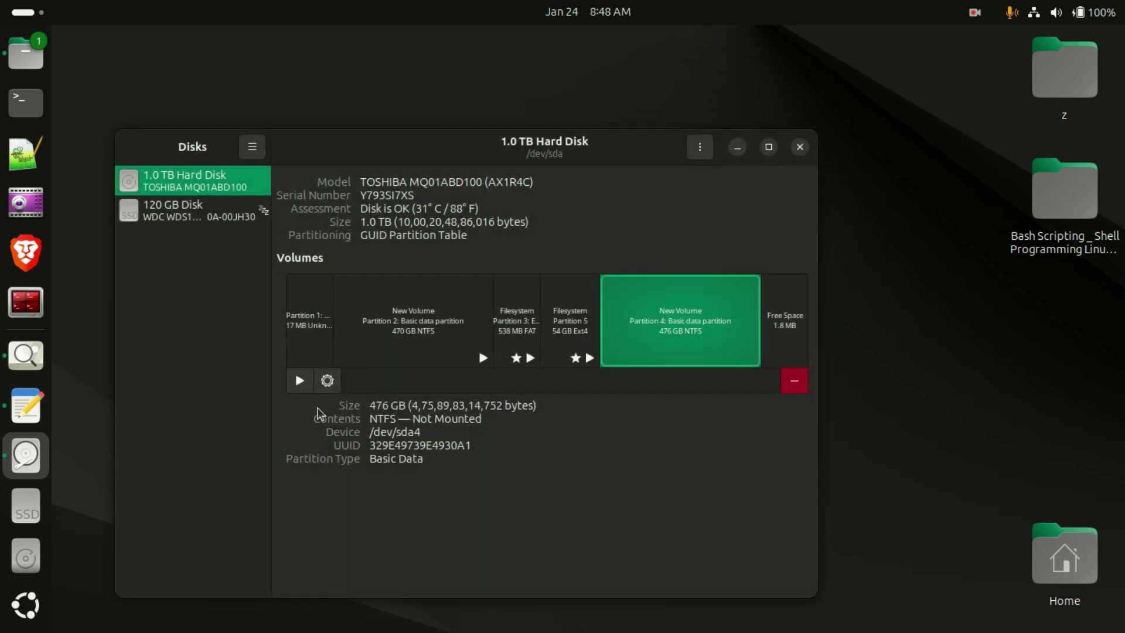
{"action": "left_click", "coordinate": [327, 381]}
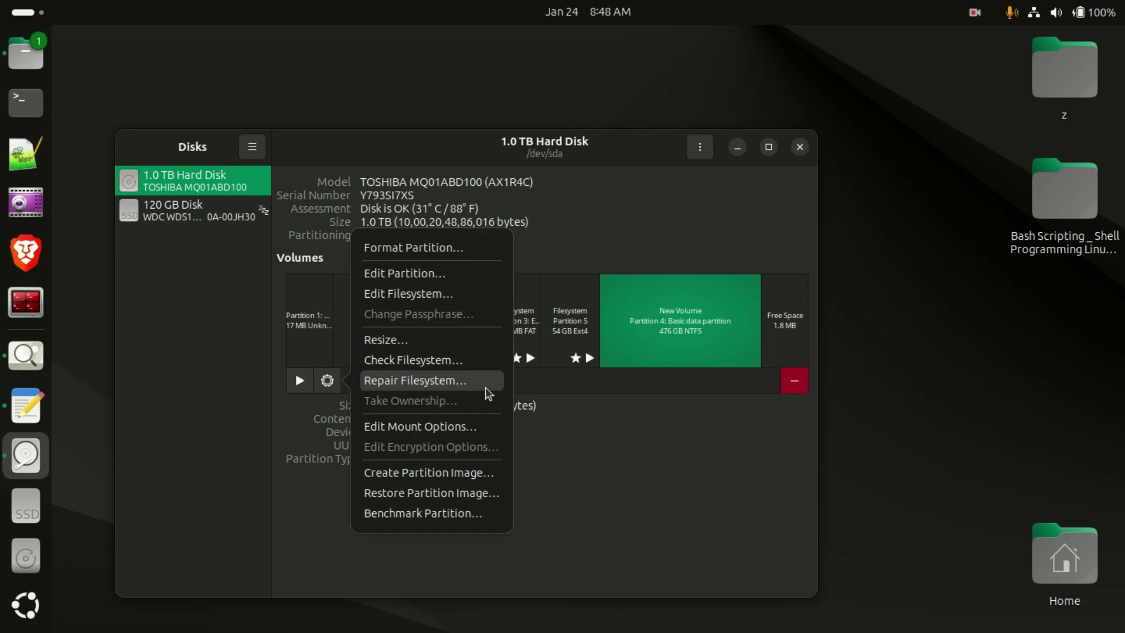
{"action": "left_click", "coordinate": [489, 381]}
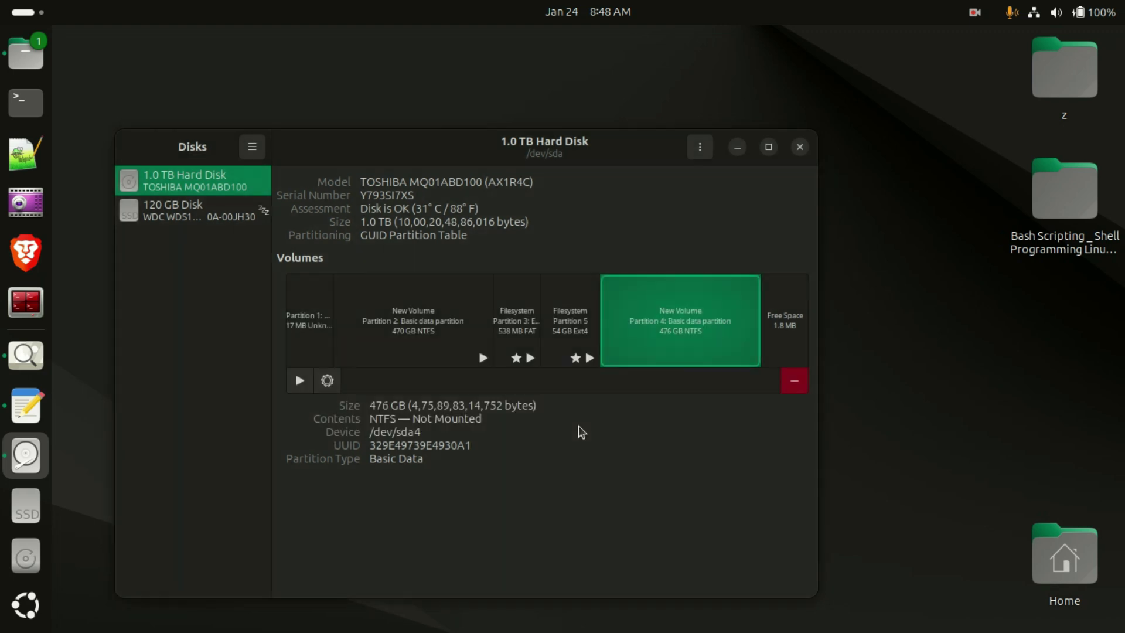
Step: Confirm the repair of /dev/sda4 and authenticate with the admin password so the repair succeeds
{"action": "left_click", "coordinate": [579, 426]}
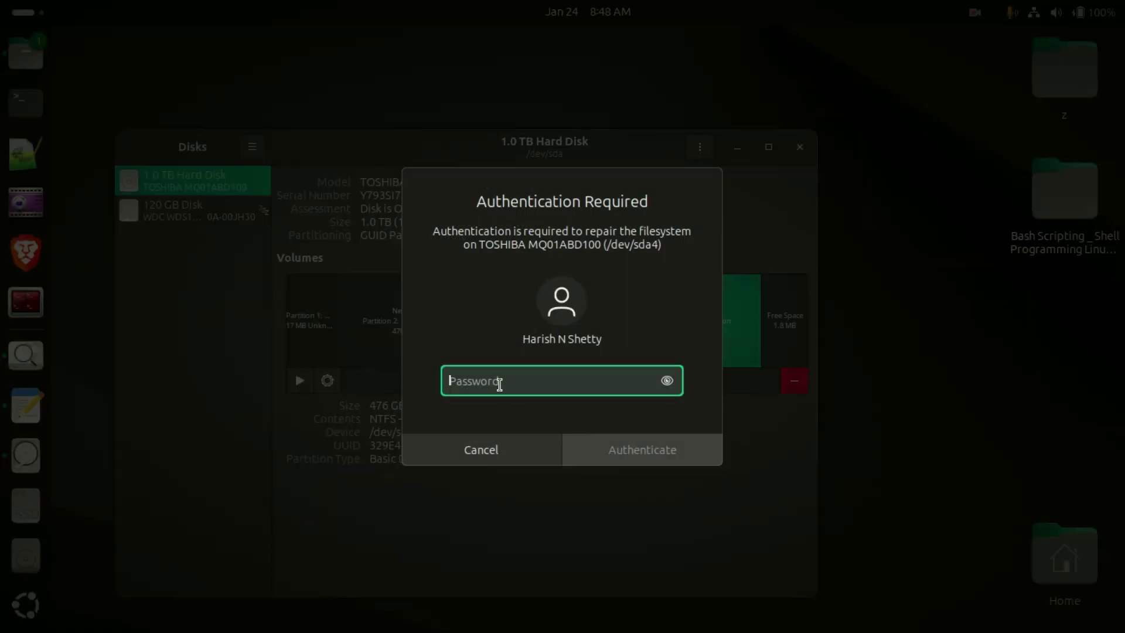
{"action": "type", "text": "***"}
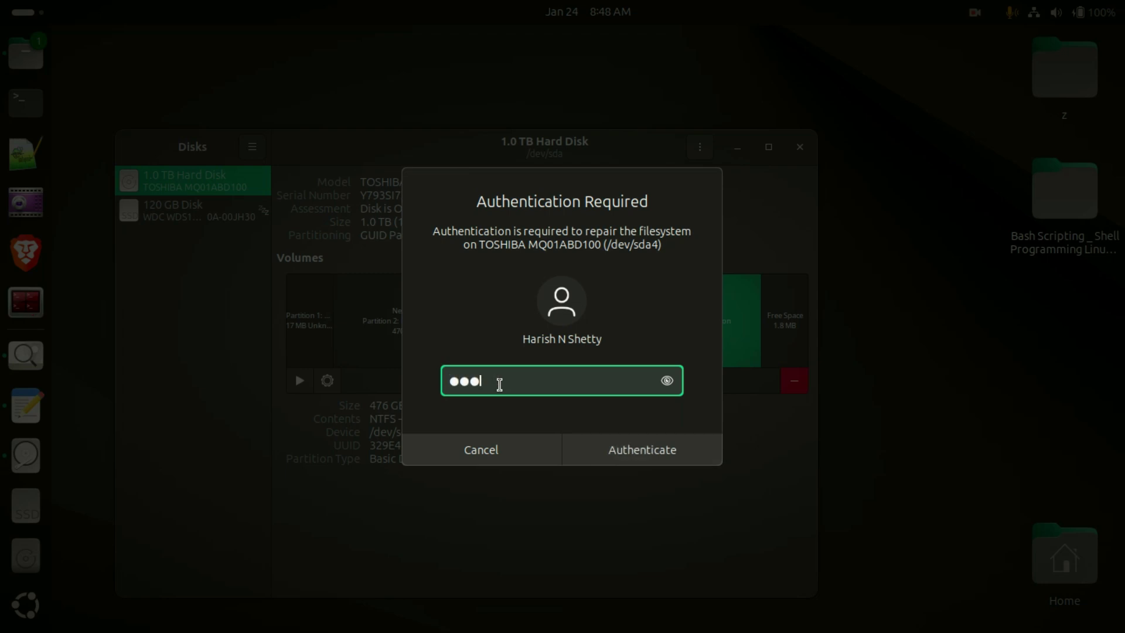
{"action": "left_click", "coordinate": [651, 456]}
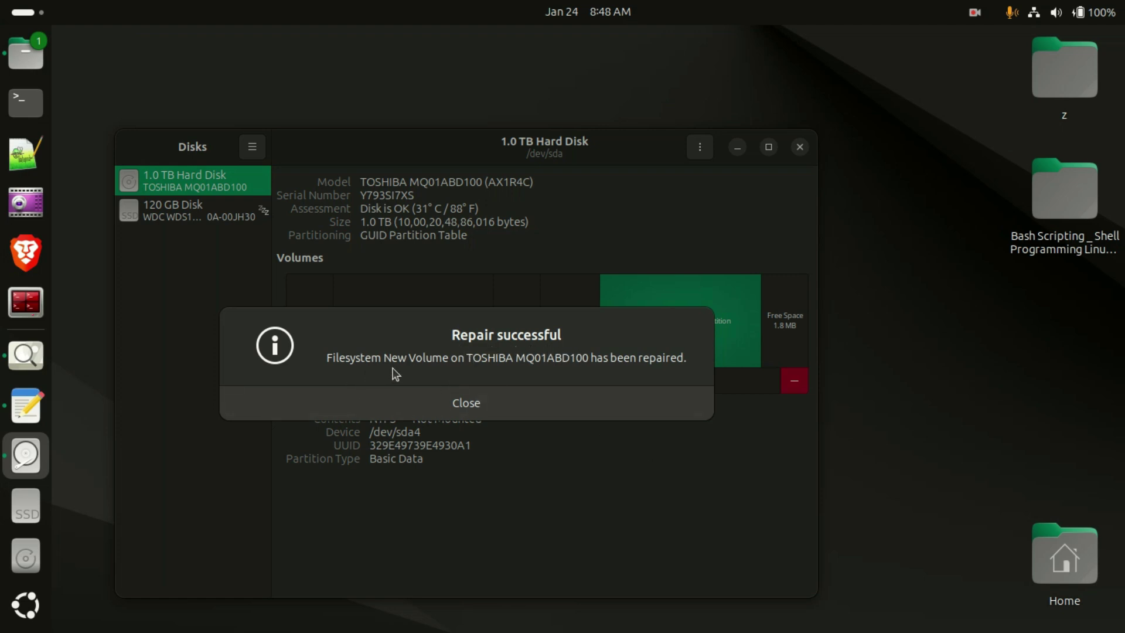
Step: Close the success message, open the repaired /dev/sda4 New Volume in Files, go back, and minimize Files
{"action": "left_click", "coordinate": [475, 404]}
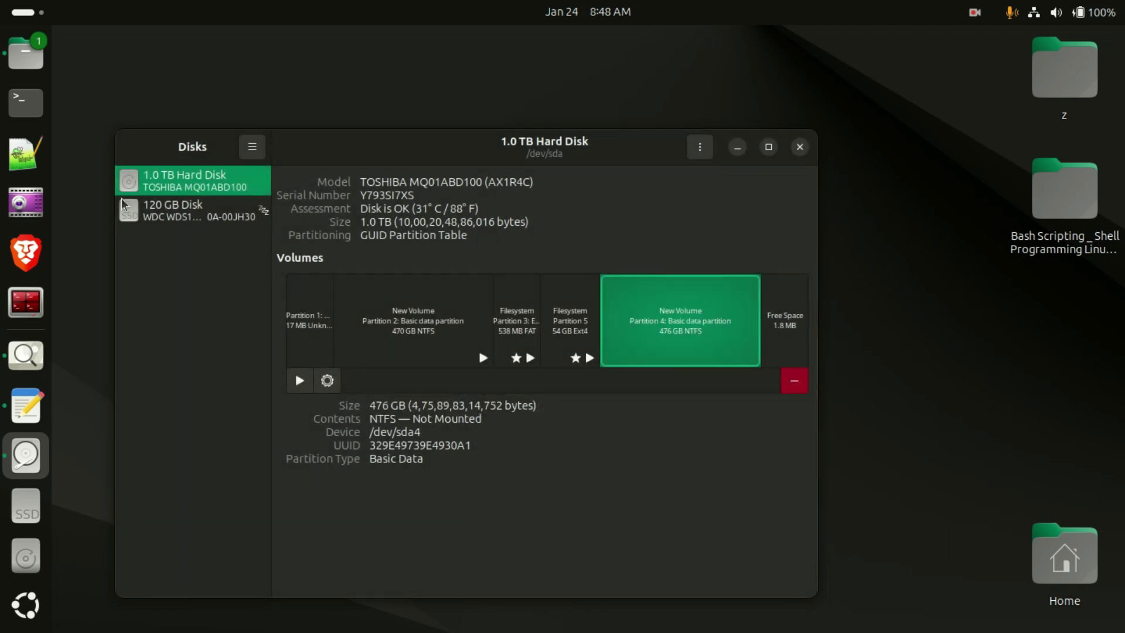
{"action": "key", "text": "alt+Tab"}
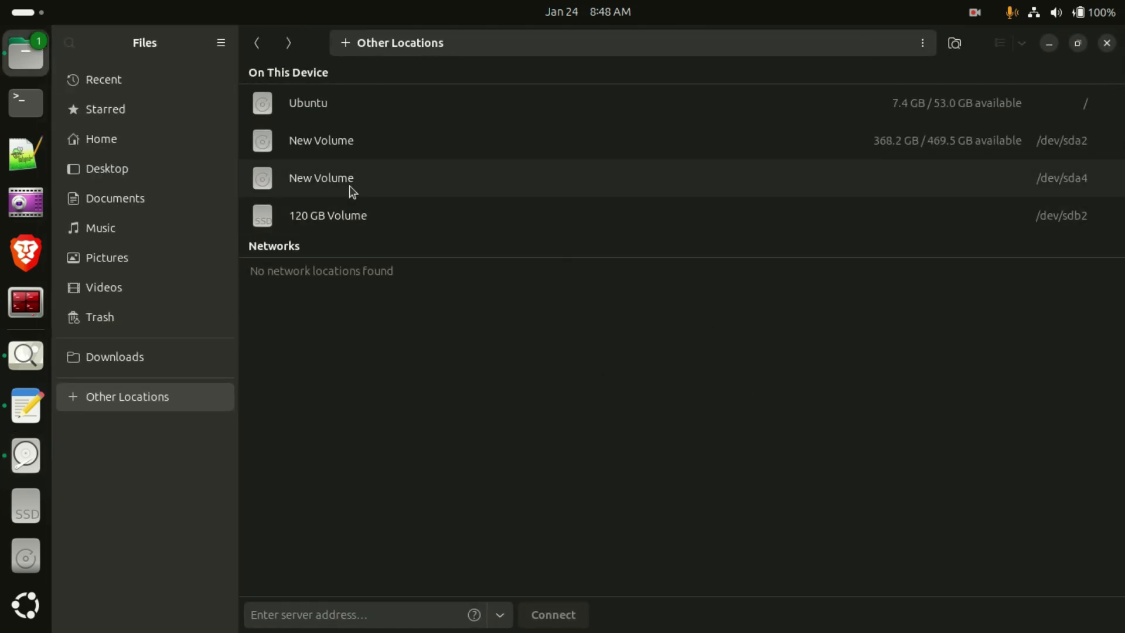
{"action": "left_click", "coordinate": [327, 178]}
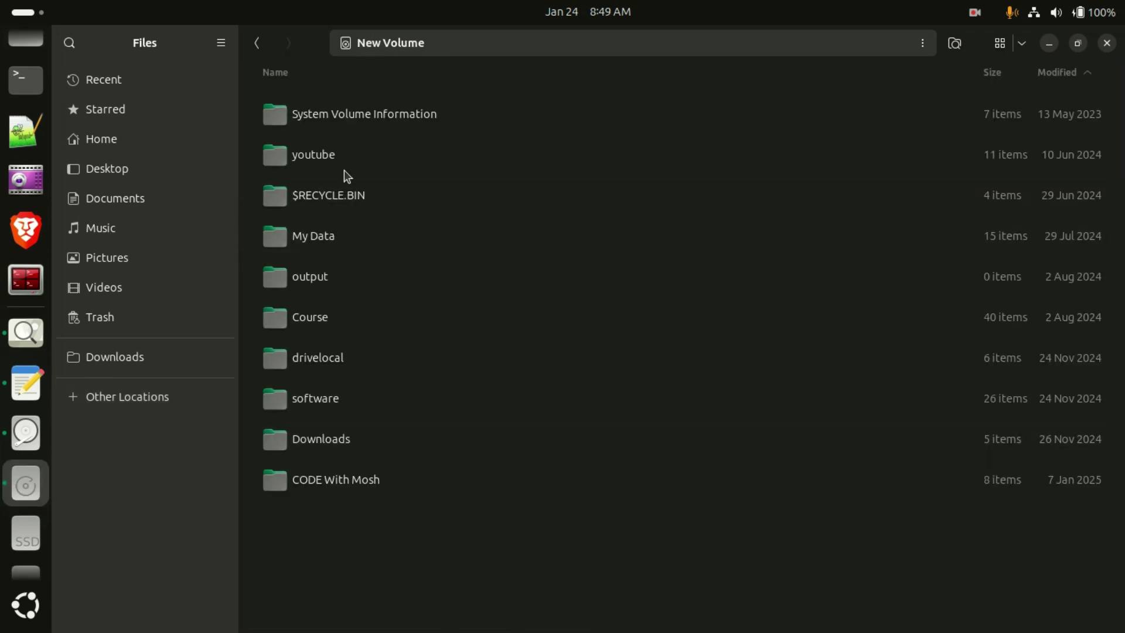
{"action": "left_click", "coordinate": [258, 43]}
{"action": "left_click", "coordinate": [1046, 44]}
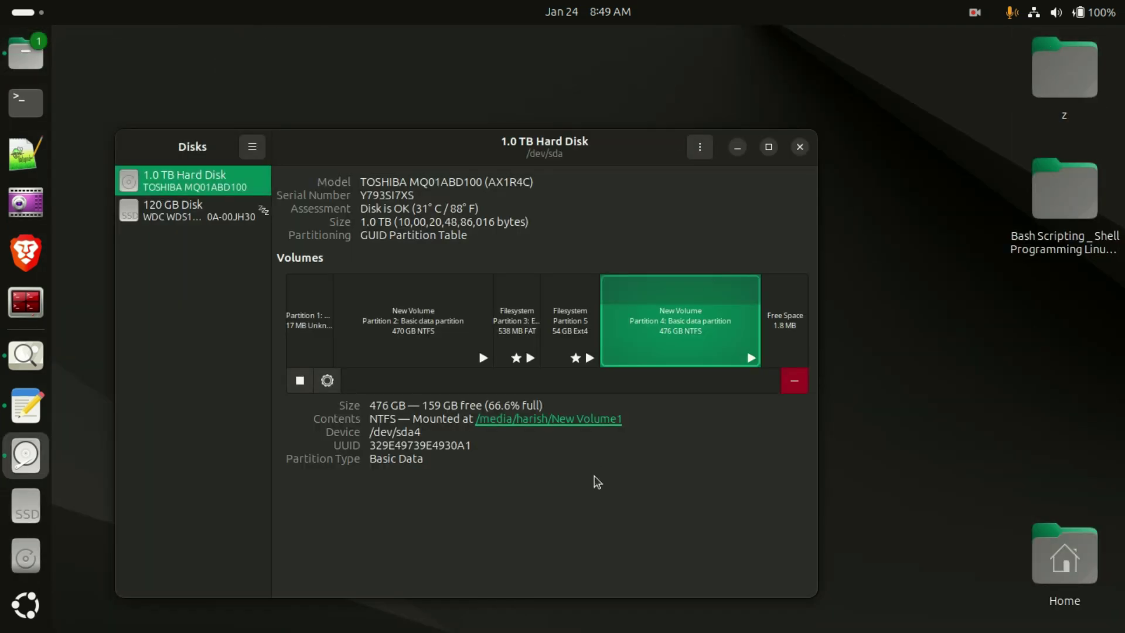
Step: Minimize the Disks window showing /dev/sda4 mounted, leaving the desktop visible
{"action": "left_click", "coordinate": [738, 148]}
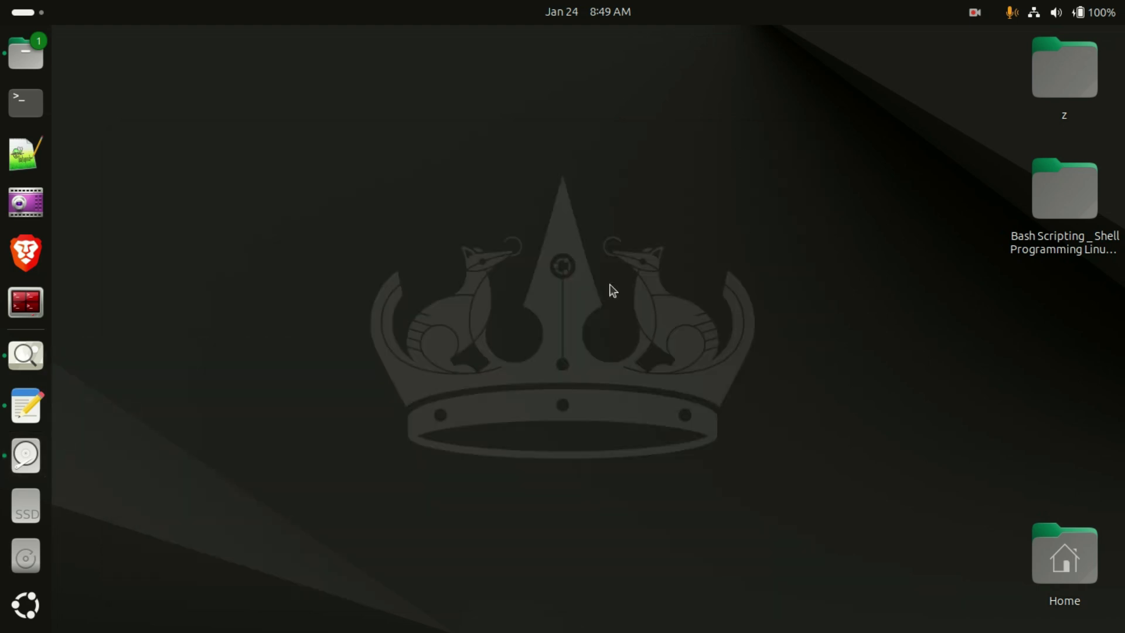